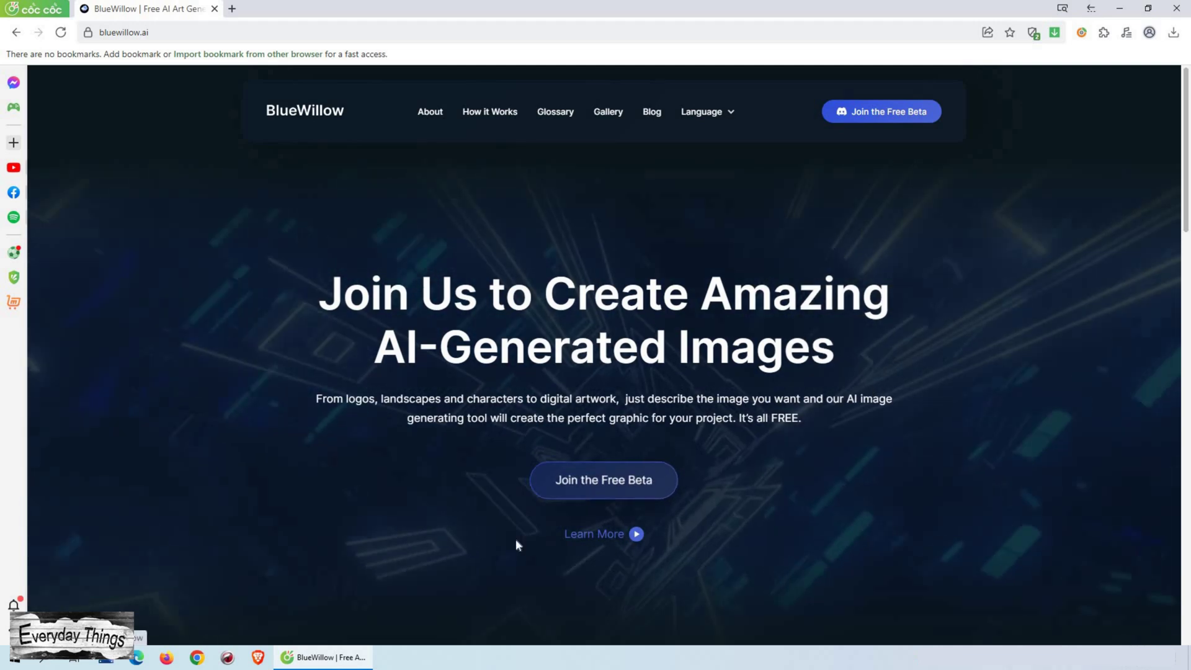
# - Join the BlueWillow free beta, landing in its Discord server's getting-started channel
pyautogui.click(826, 485)
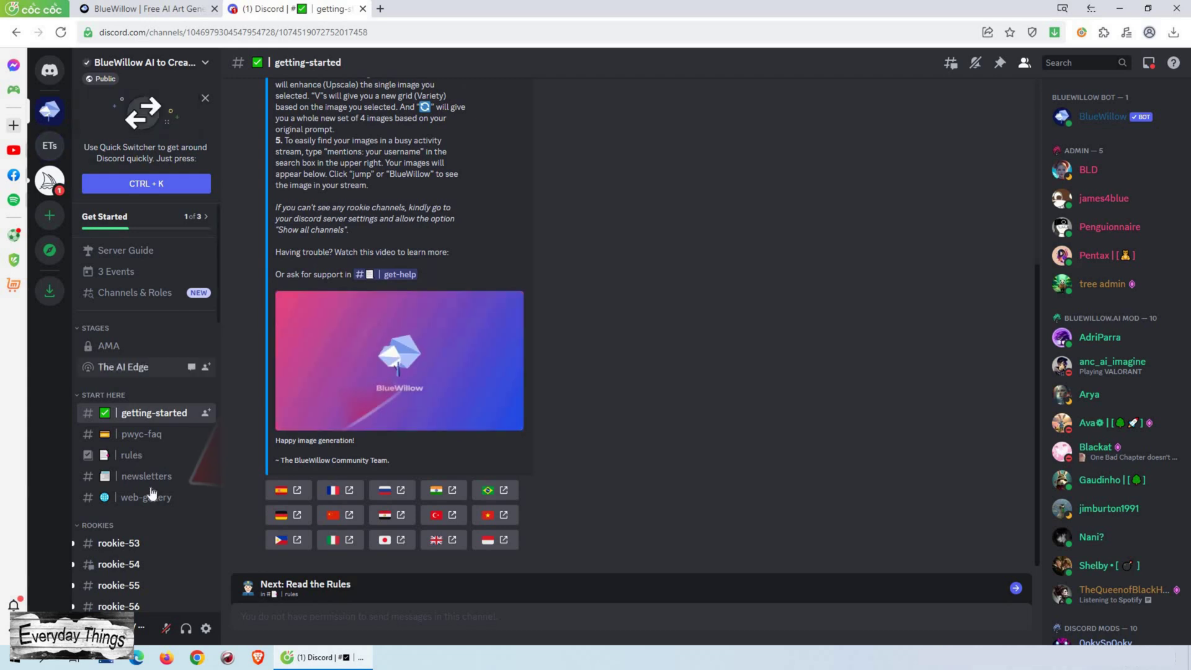
pyautogui.scroll(-2, 121, 484)
pyautogui.scroll(-2, 132, 558)
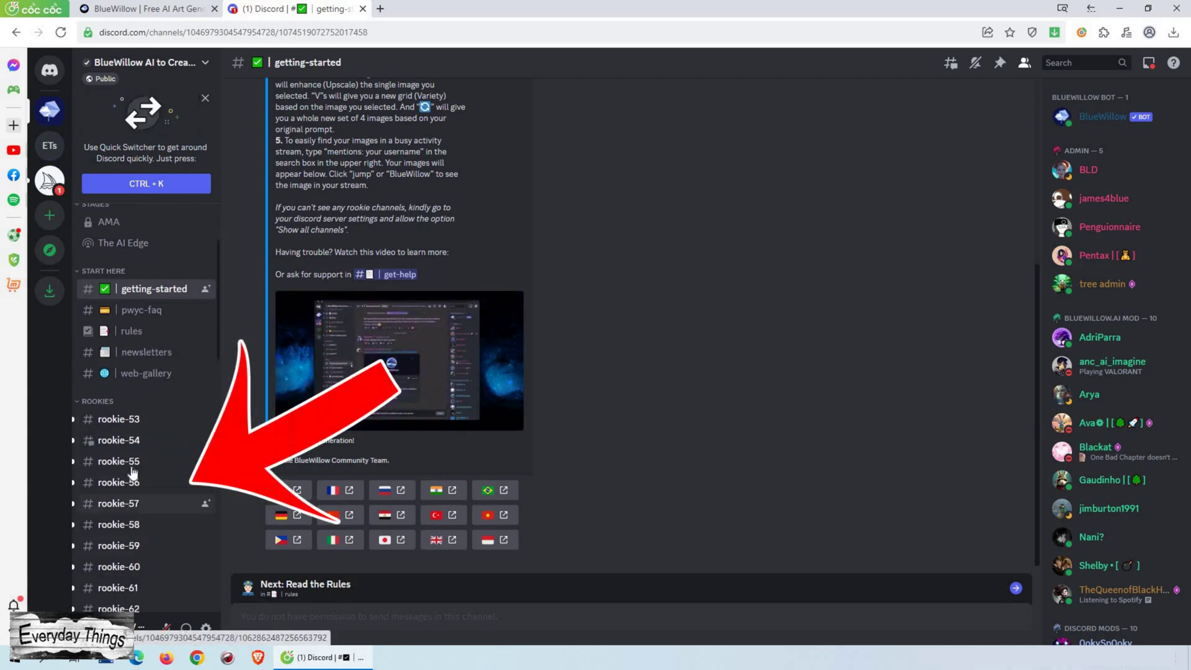
pyautogui.scroll(-1, 130, 419)
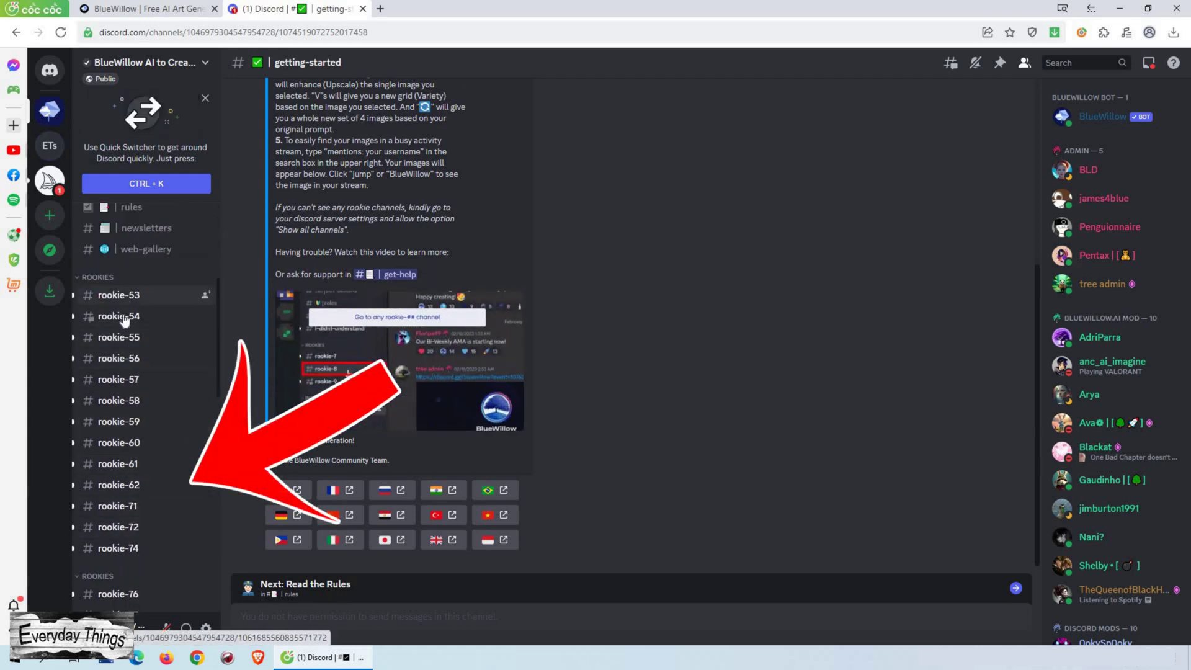
pyautogui.scroll(2, 130, 320)
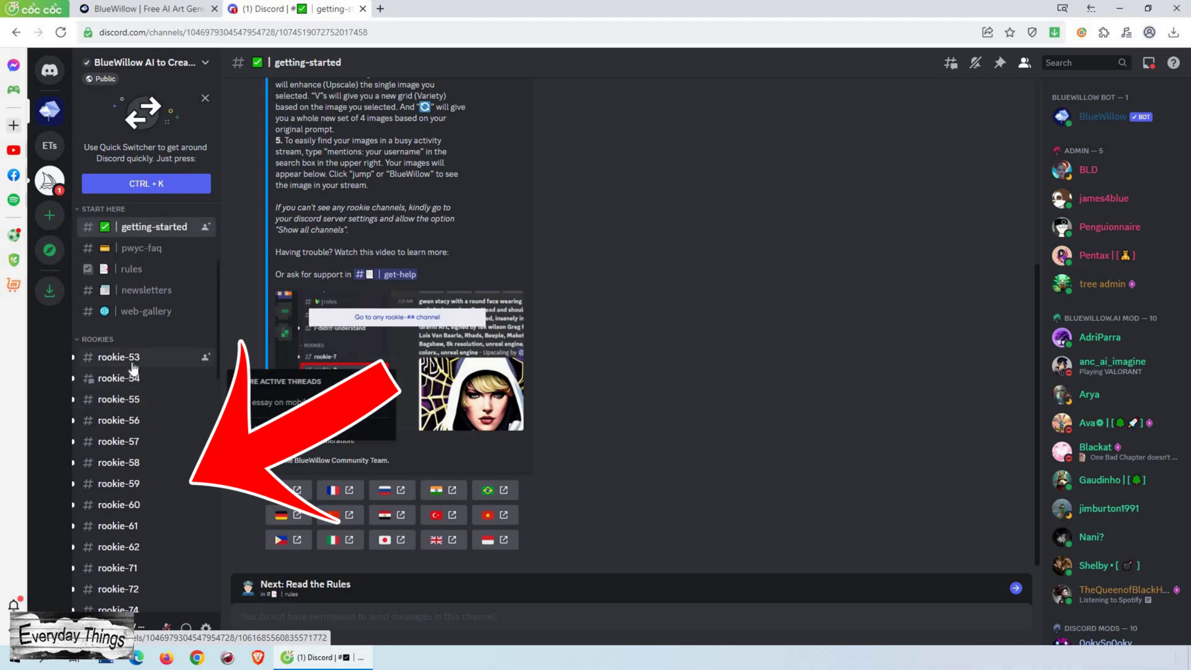
# - Switch from rookie-53 to the Everyday Things server's everyday-things channel
pyautogui.click(120, 356)
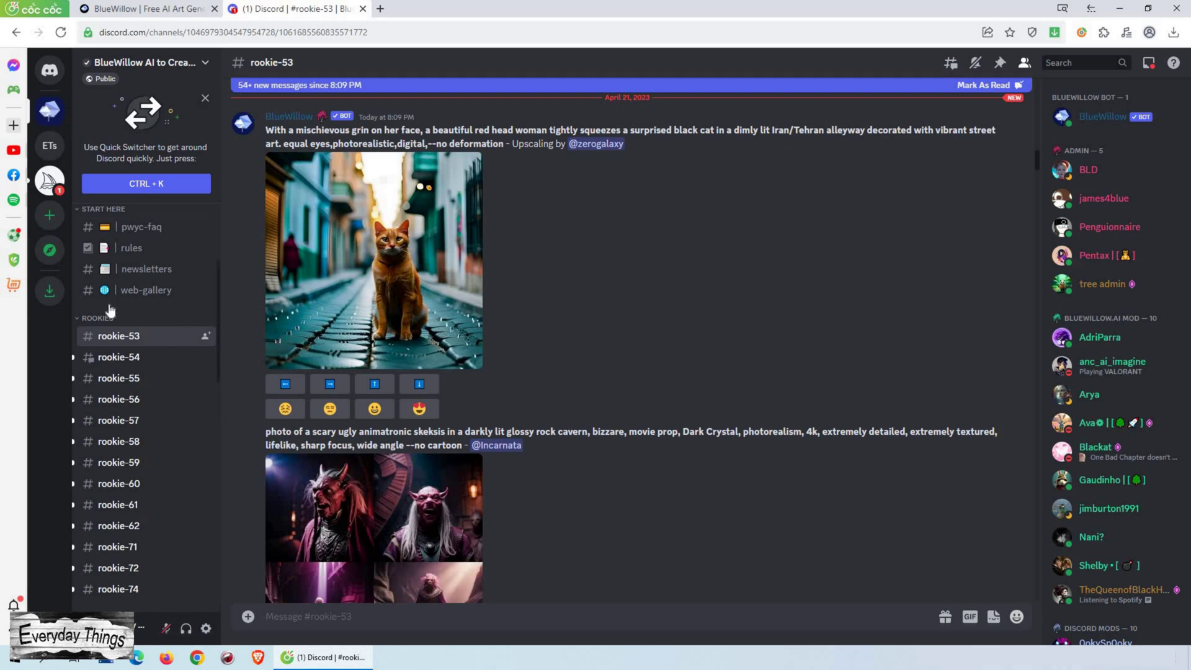
pyautogui.click(50, 145)
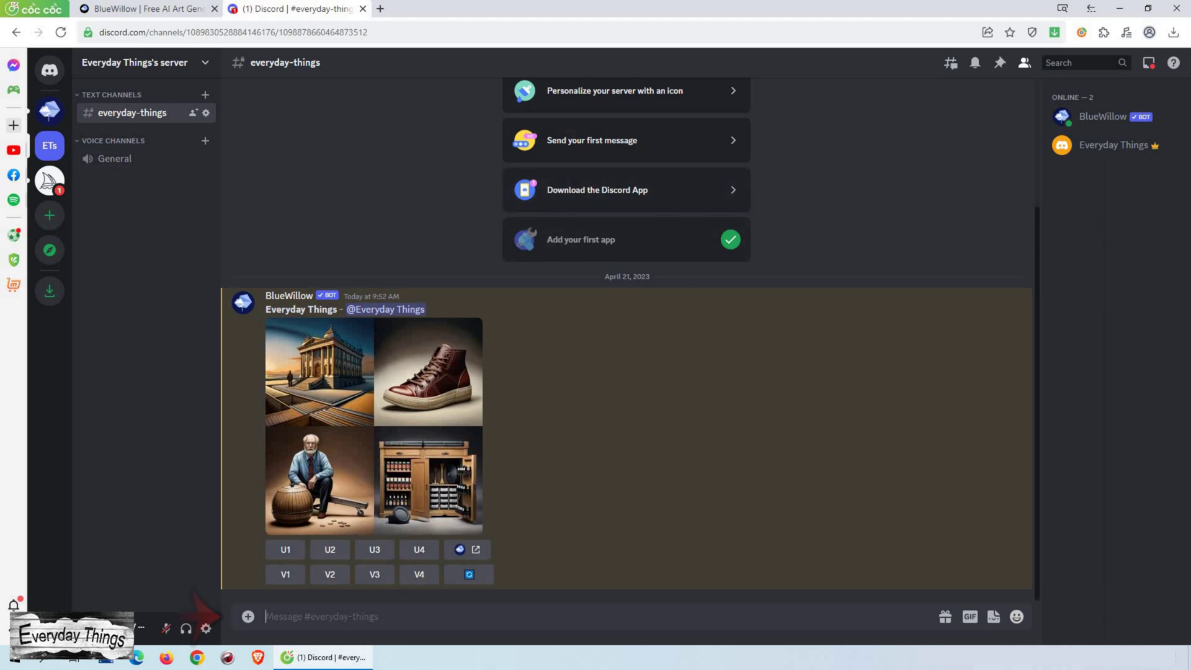
# - Upload the 'banner' image file and send it to the everyday-things channel
pyautogui.click(249, 618)
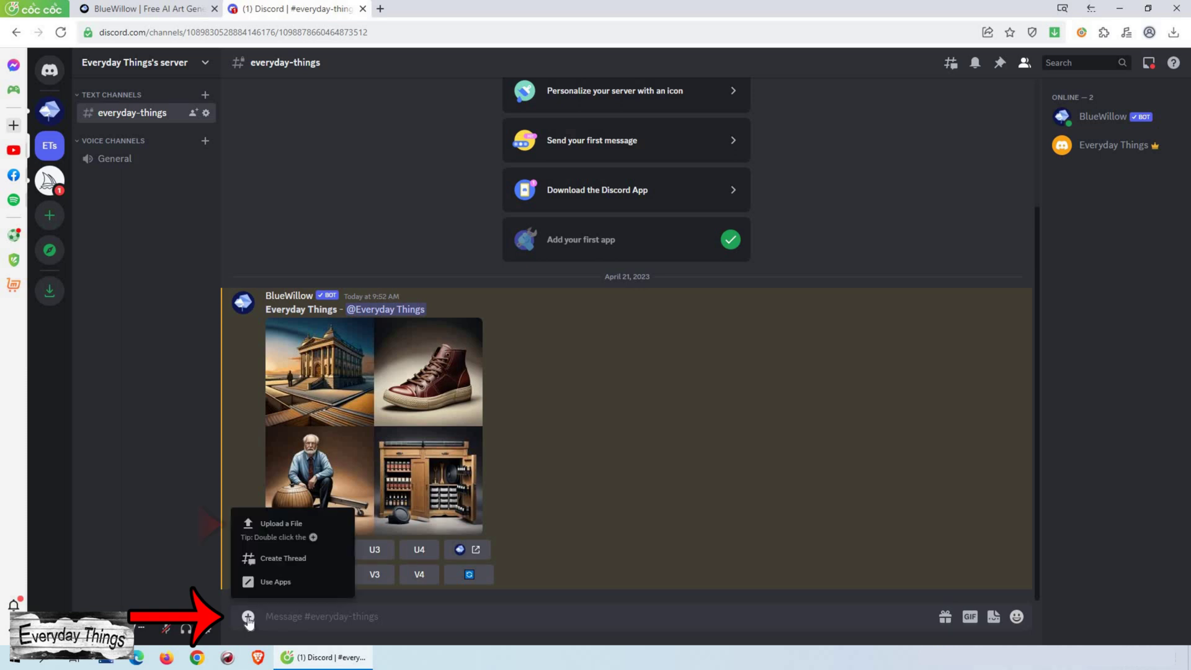
pyautogui.click(287, 528)
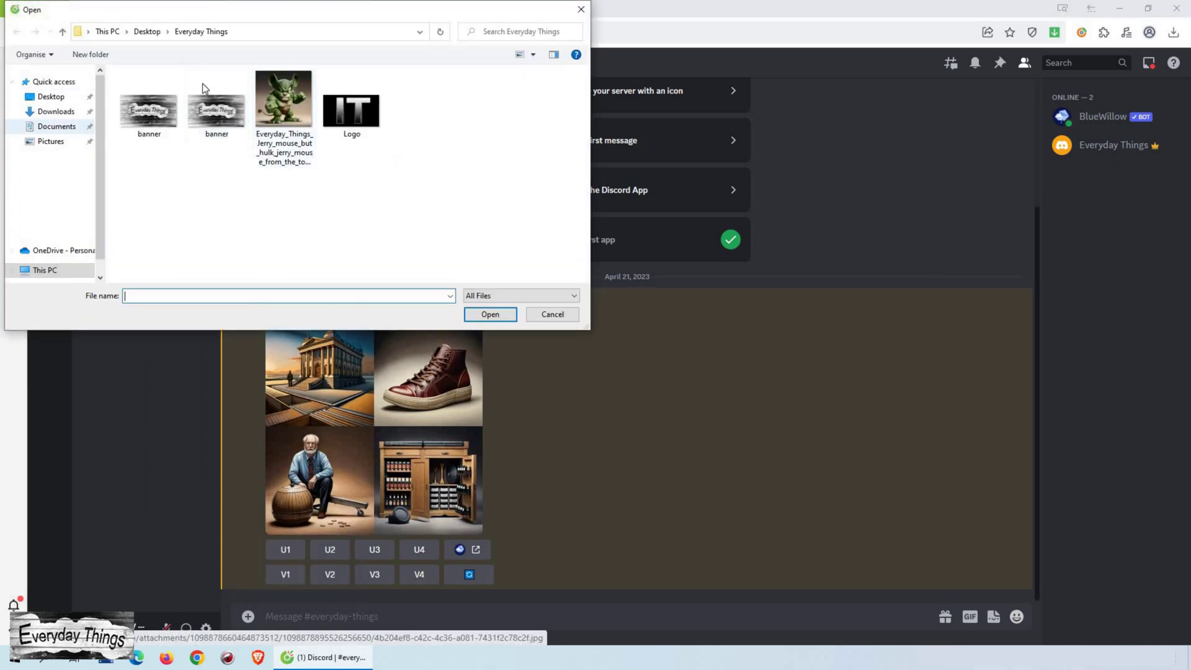
pyautogui.click(216, 107)
pyautogui.click(490, 314)
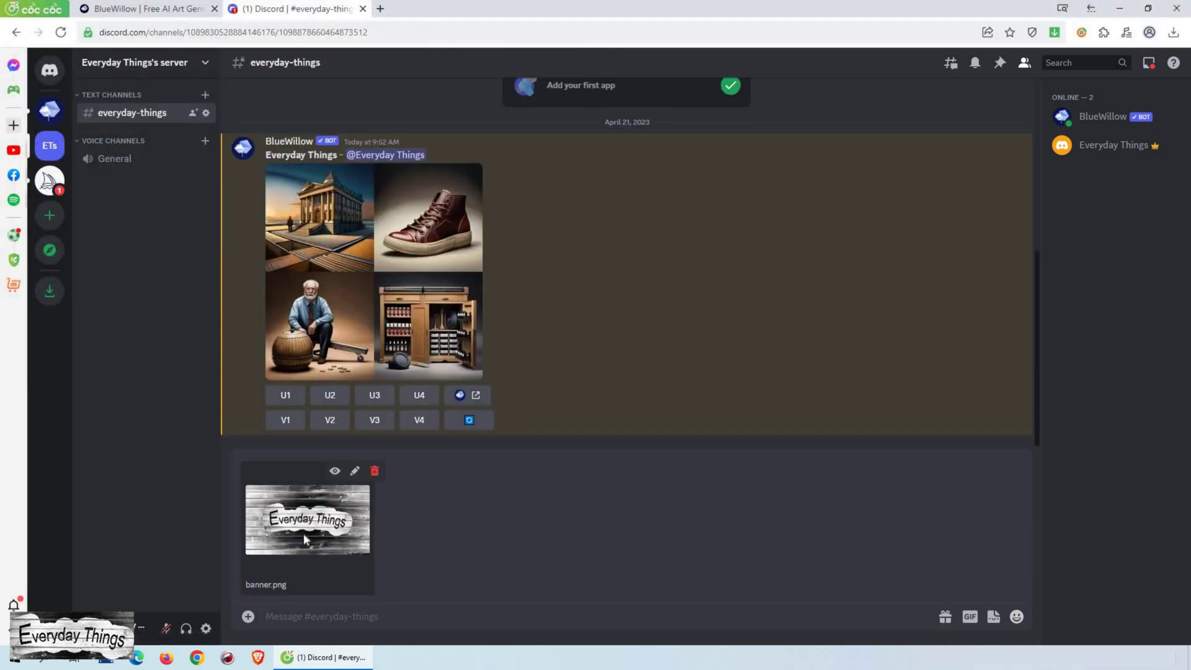
pyautogui.press('Return')
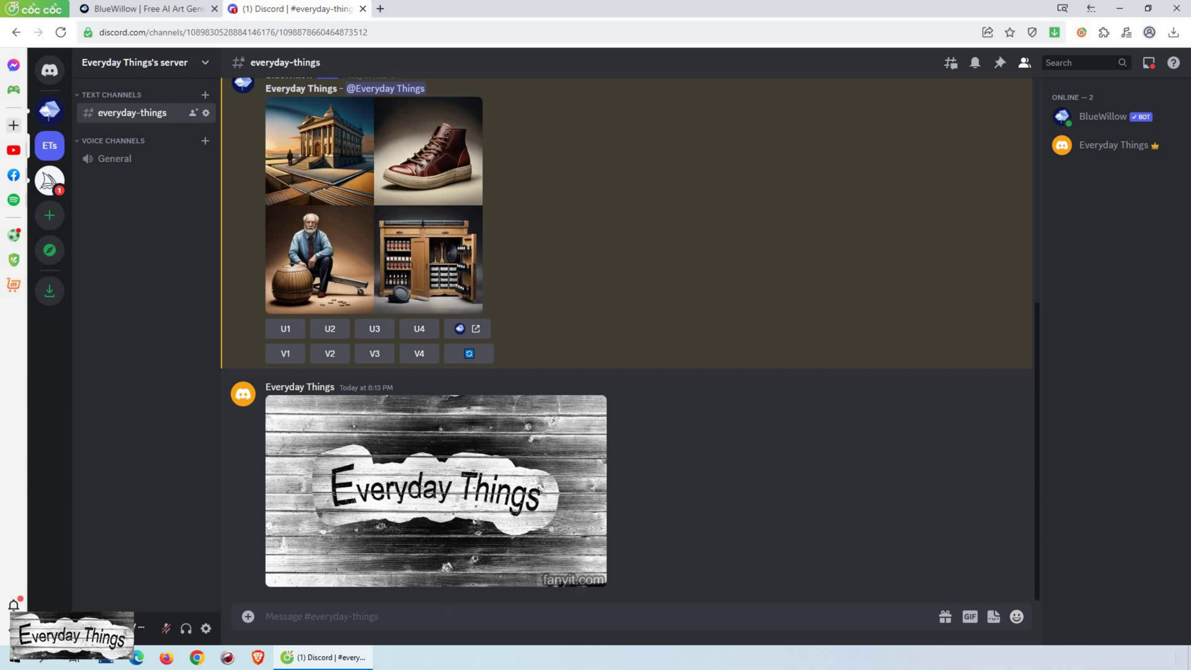
pyautogui.write('/')
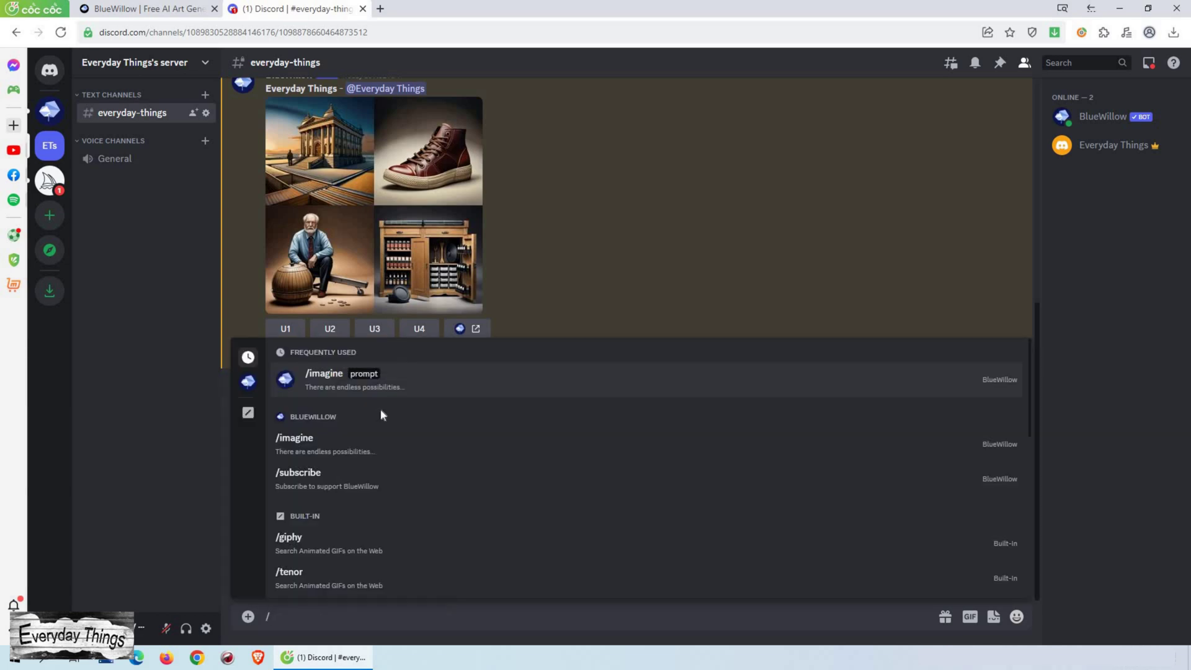
# - Submit /imagine with the banner's link and prompt 'add any tools on this photo'
pyautogui.click(409, 379)
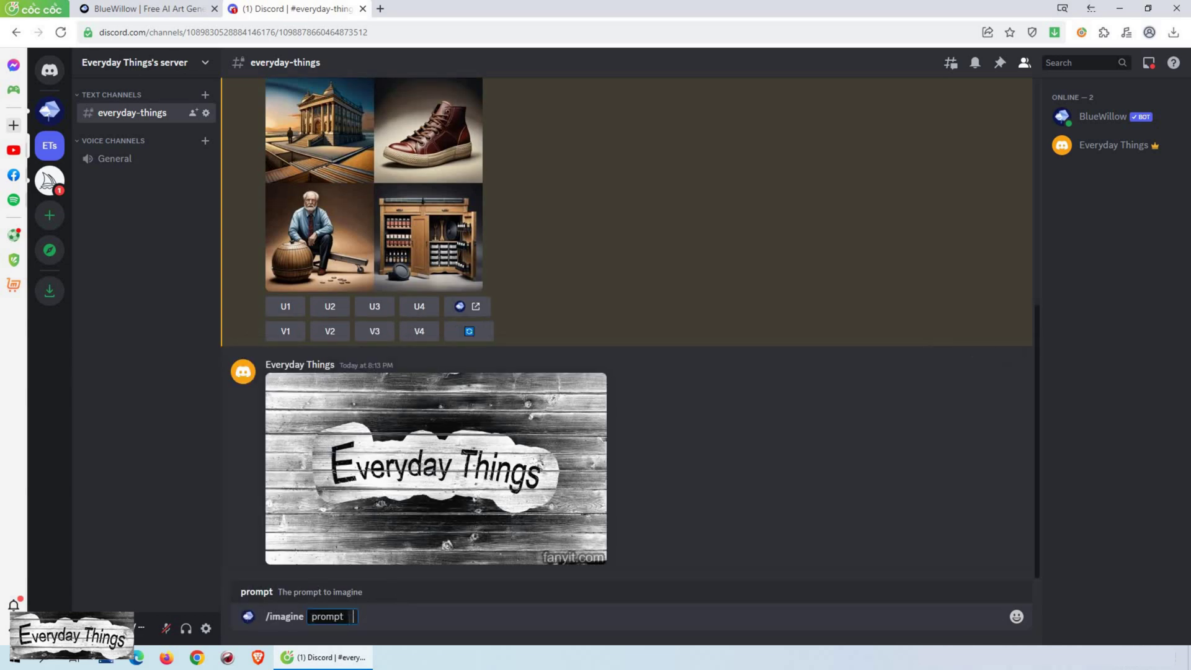
pyautogui.moveTo(329, 479); pyautogui.dragTo(357, 620)
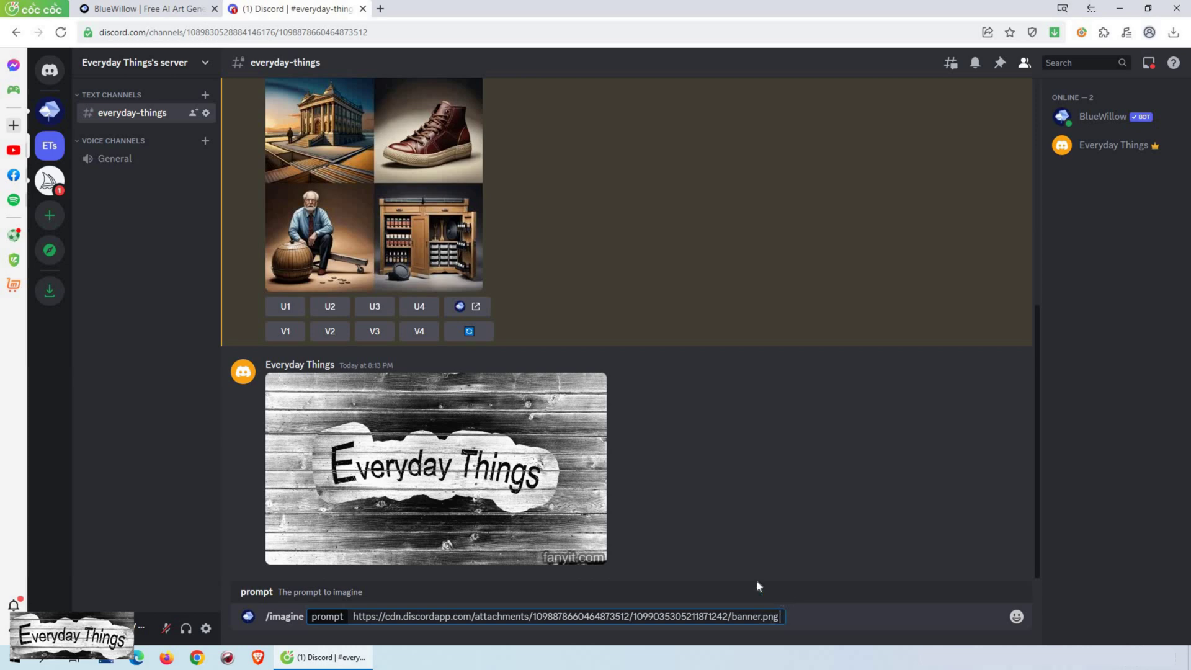
pyautogui.write('add any tools on this photo')
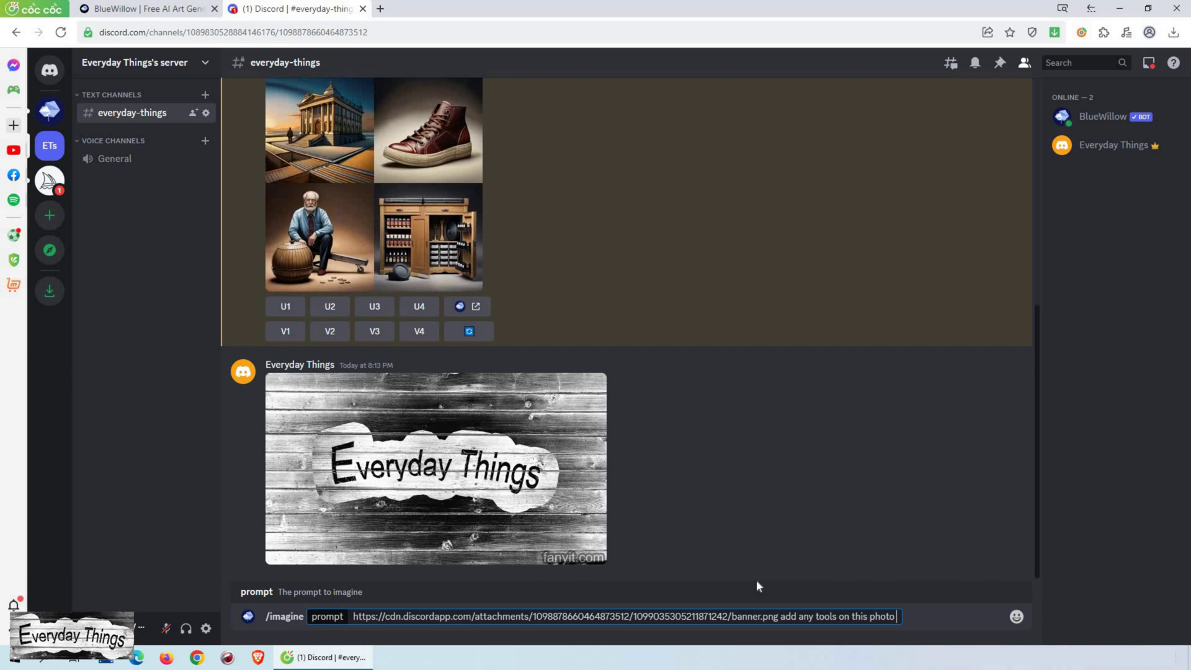
pyautogui.press('Return')
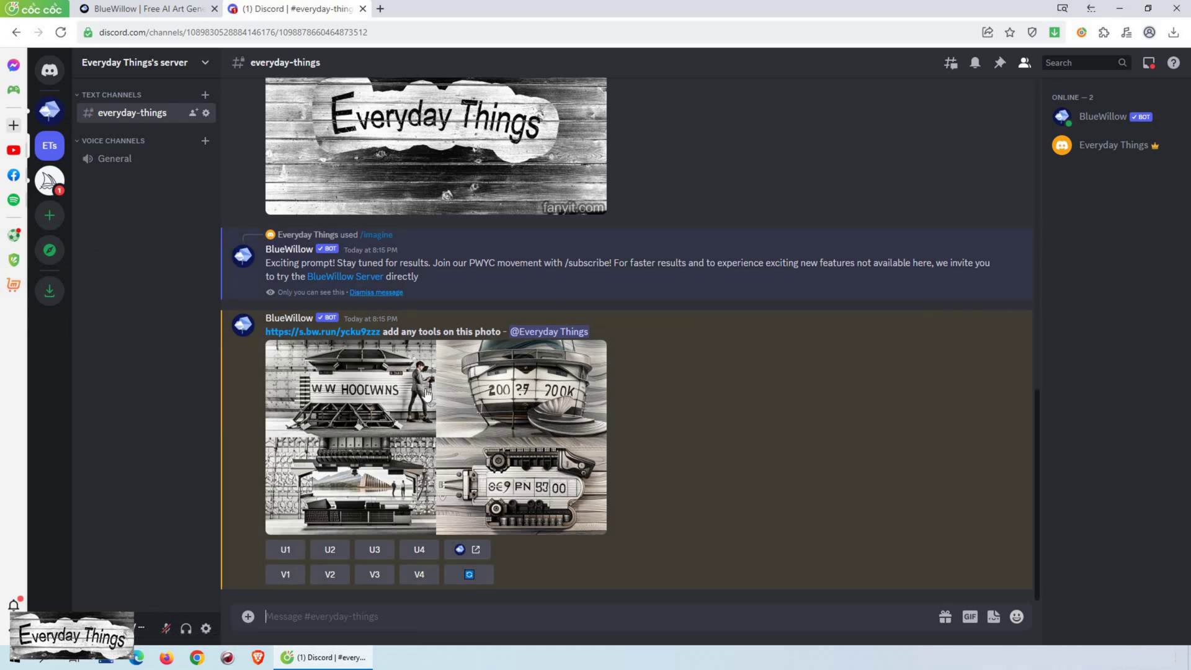
# - Enlarge BlueWillow's four-image grid of tool-filled banner variations in the viewer
pyautogui.click(415, 448)
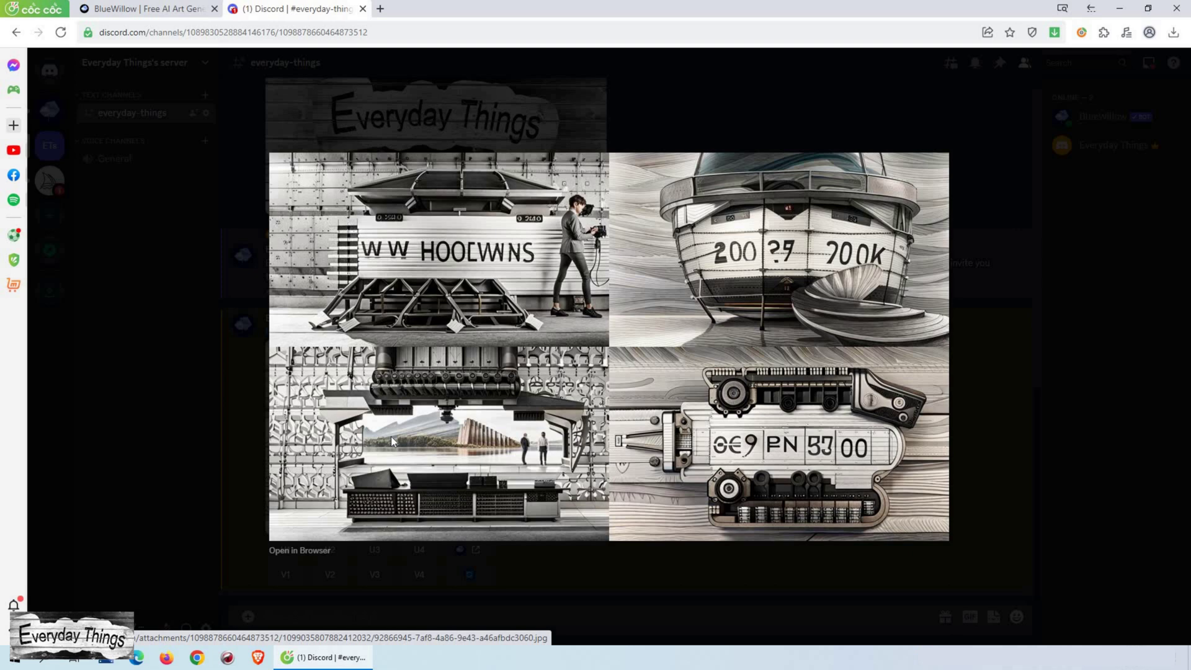